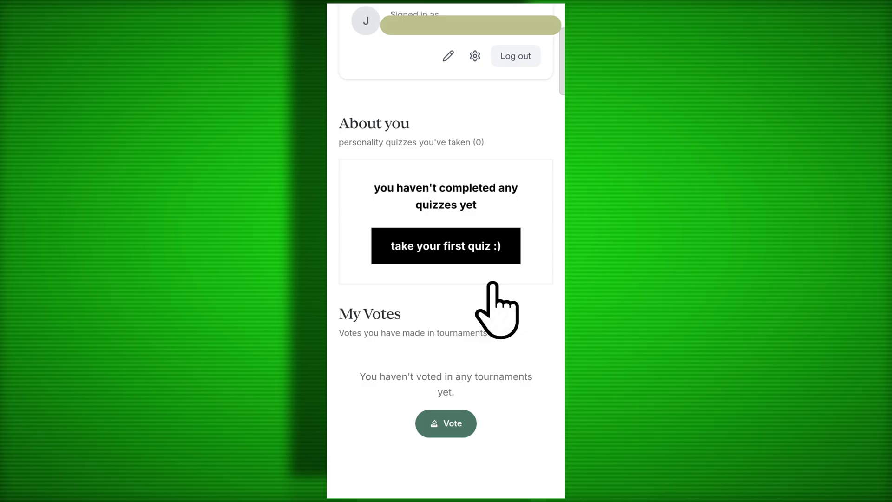
Go back to the home page, expand all categories and pick Text-to-Speech.
{"action": "left_click", "coordinate": [451, 425]}
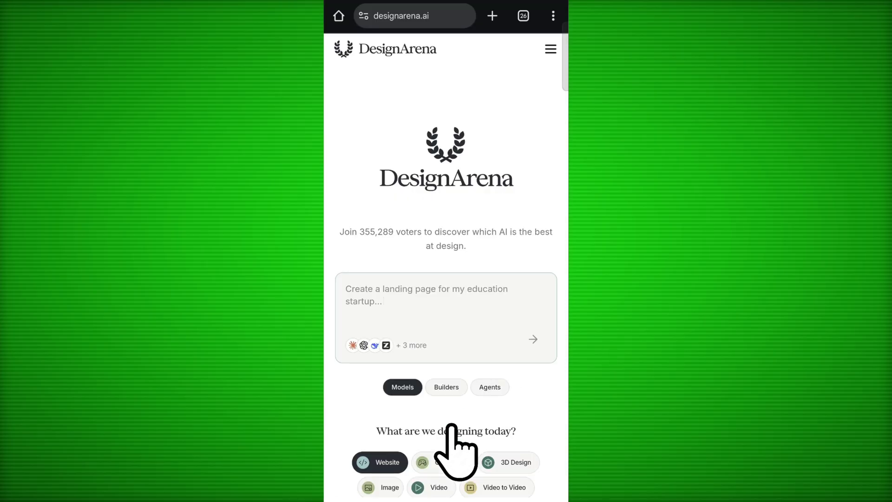
{"action": "scroll", "coordinate": [450, 425], "scroll_direction": "down", "scroll_amount": 2}
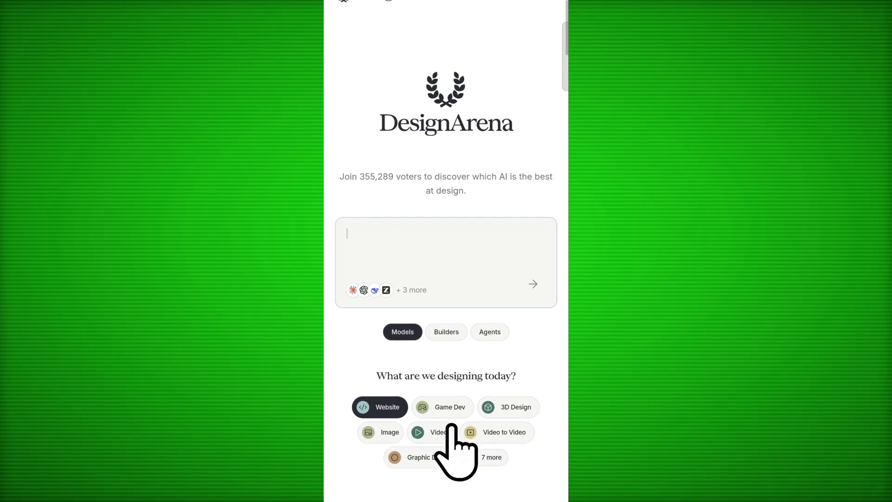
{"action": "scroll", "coordinate": [451, 425], "scroll_direction": "down", "scroll_amount": 3}
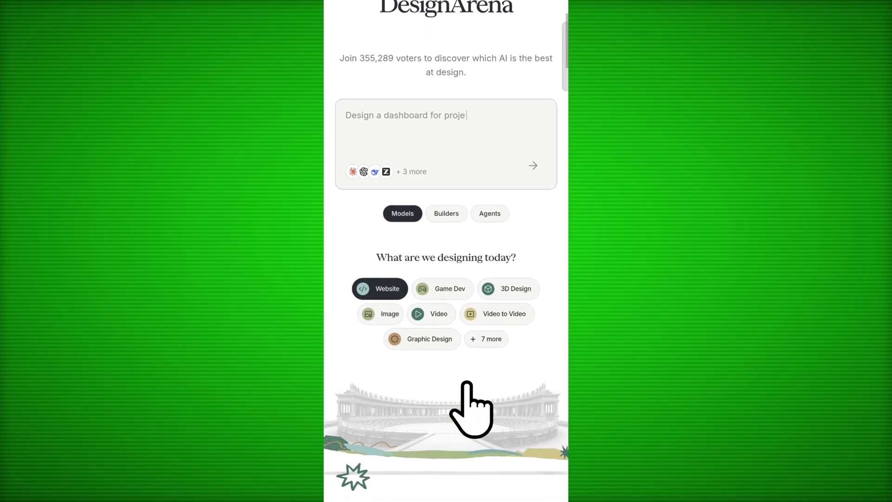
{"action": "left_click", "coordinate": [483, 338]}
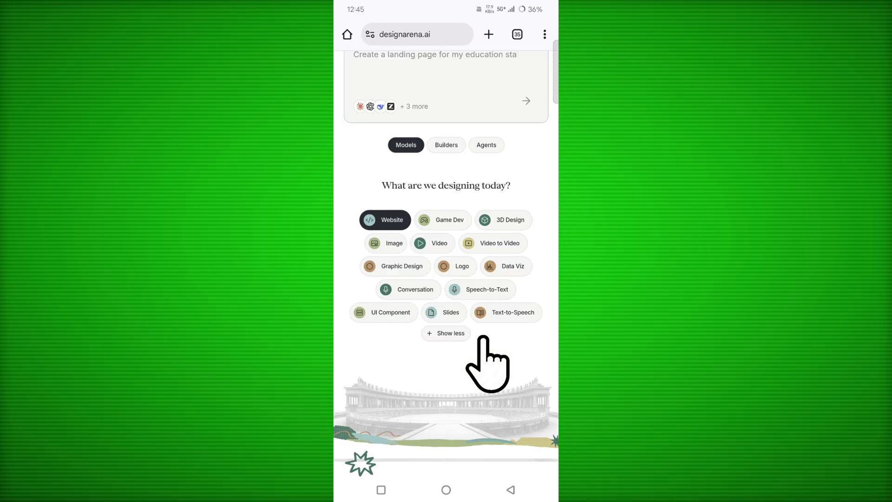
{"action": "left_click", "coordinate": [506, 312]}
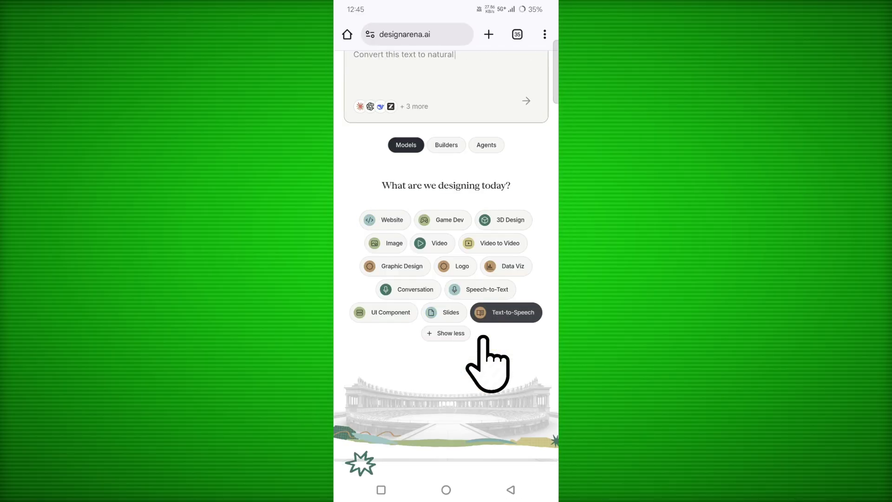
Paste the Adum AI channel welcome script into the prompt box.
{"action": "left_click", "coordinate": [385, 243]}
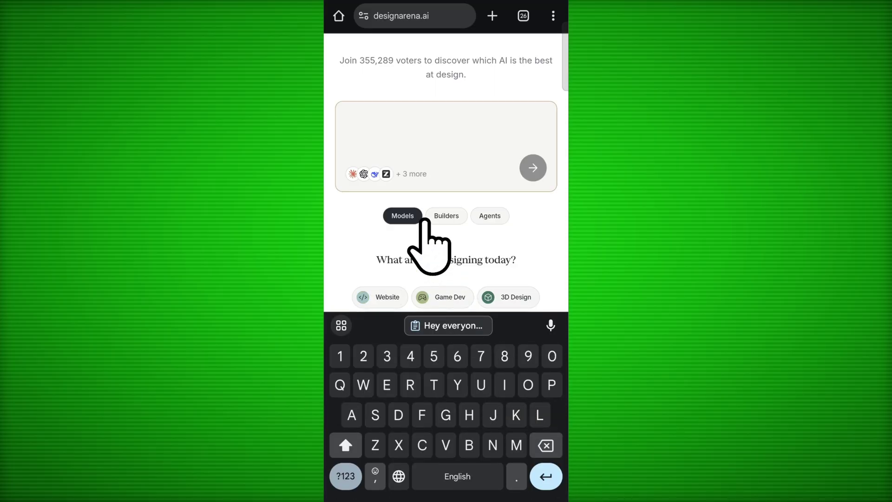
{"action": "key", "text": "ctrl+v"}
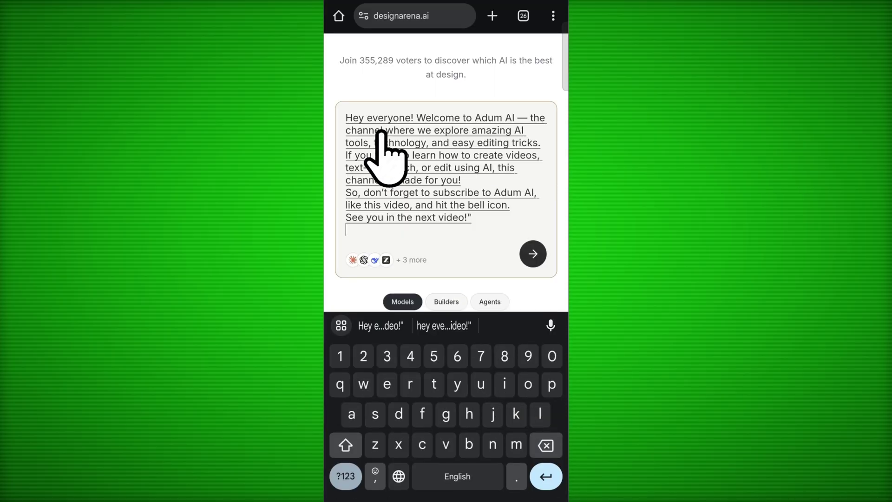
Send the welcome script, compare the Model A and Model B voices, and vote.
{"action": "left_click", "coordinate": [532, 424]}
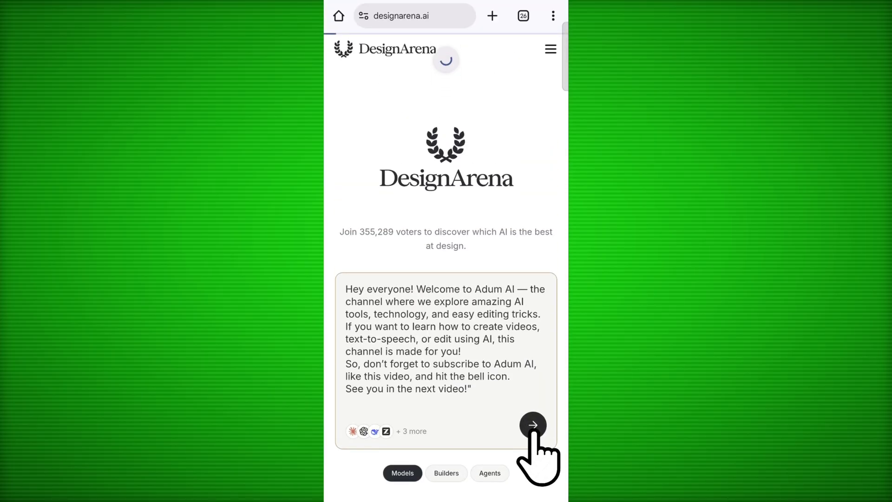
{"action": "scroll", "coordinate": [534, 432], "scroll_direction": "down", "scroll_amount": 2}
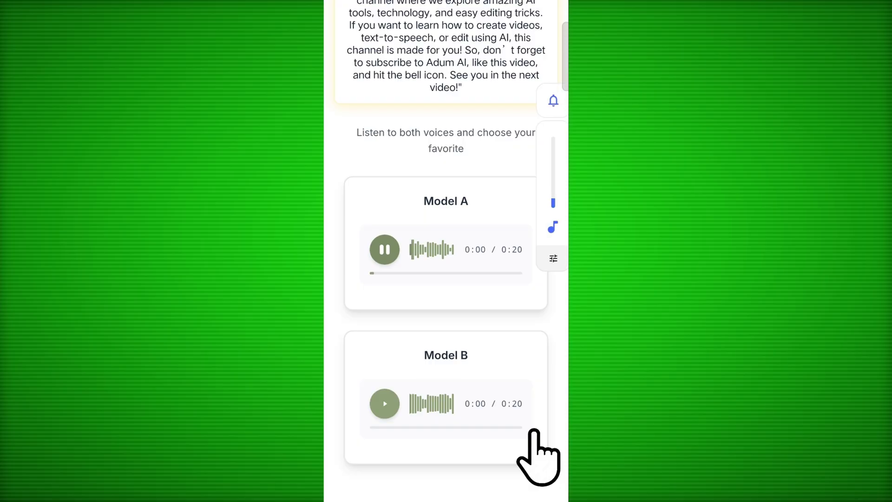
{"action": "scroll", "coordinate": [534, 432], "scroll_direction": "up", "scroll_amount": 3}
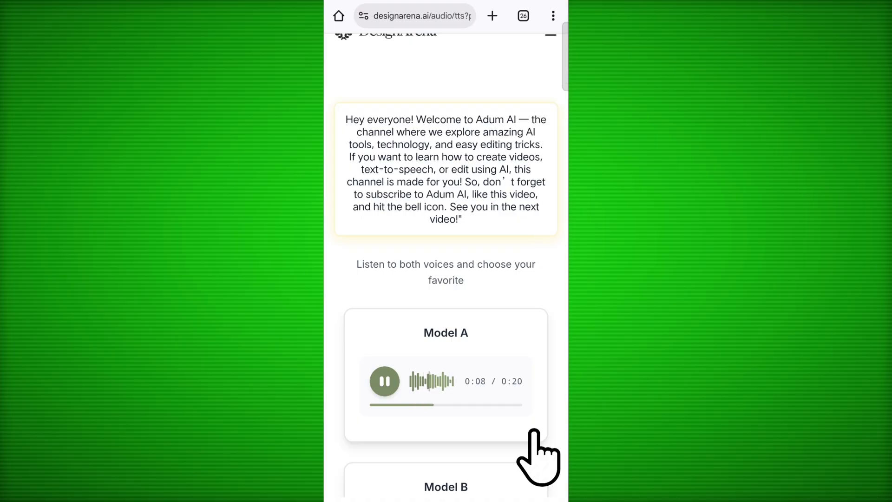
{"action": "scroll", "coordinate": [534, 432], "scroll_direction": "down", "scroll_amount": 1}
{"action": "scroll", "coordinate": [534, 432], "scroll_direction": "down", "scroll_amount": 3}
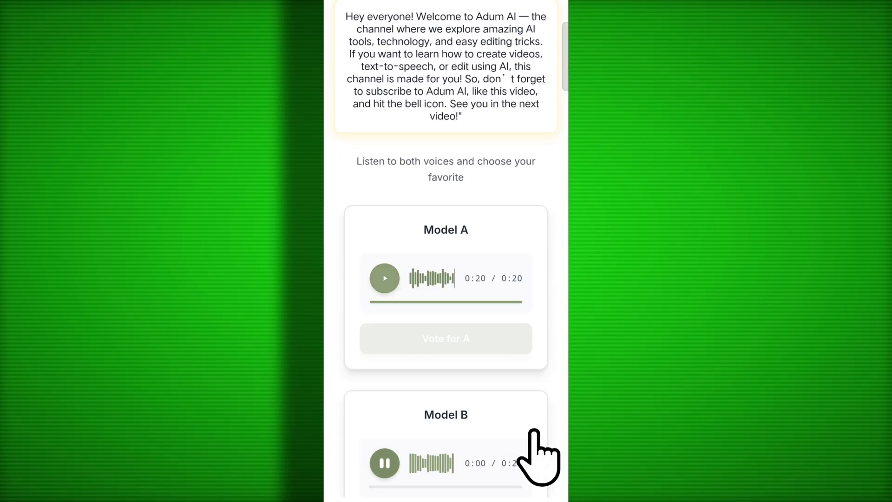
{"action": "scroll", "coordinate": [534, 432], "scroll_direction": "down", "scroll_amount": 3}
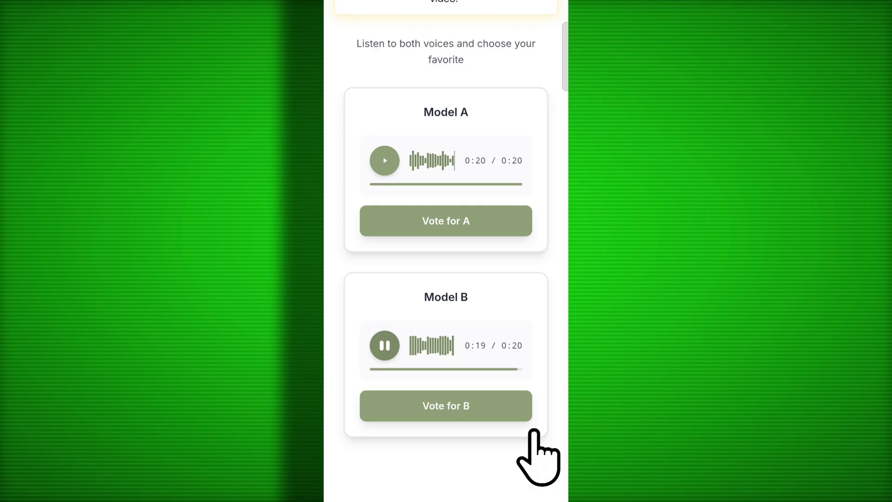
{"action": "left_click", "coordinate": [531, 418]}
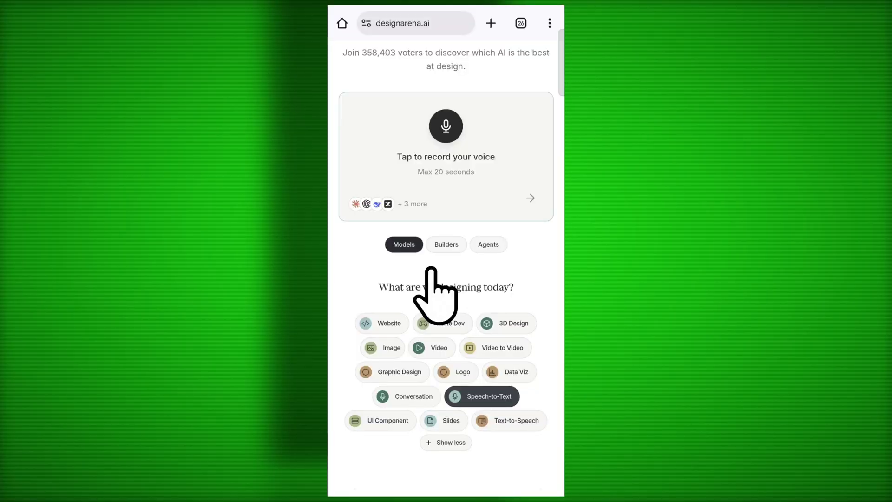
Choose the Video category and paste the cinematic forest-and-lion prompt.
{"action": "left_click", "coordinate": [431, 347]}
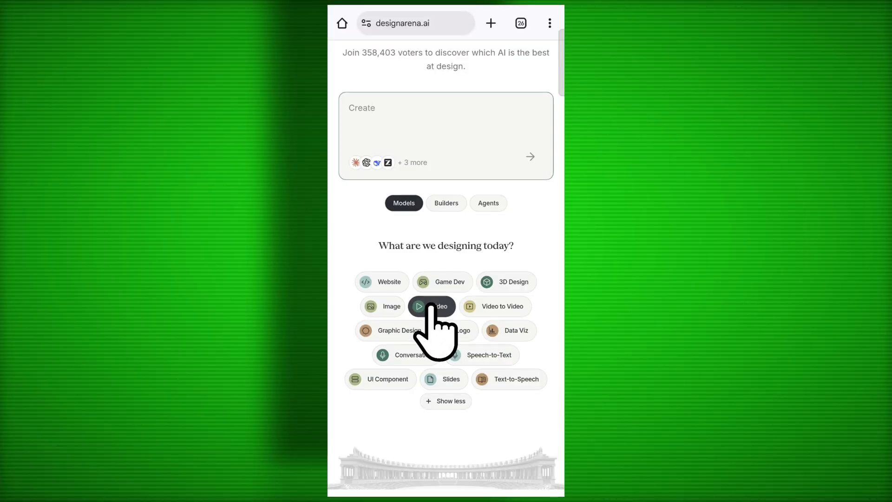
{"action": "left_click", "coordinate": [419, 132]}
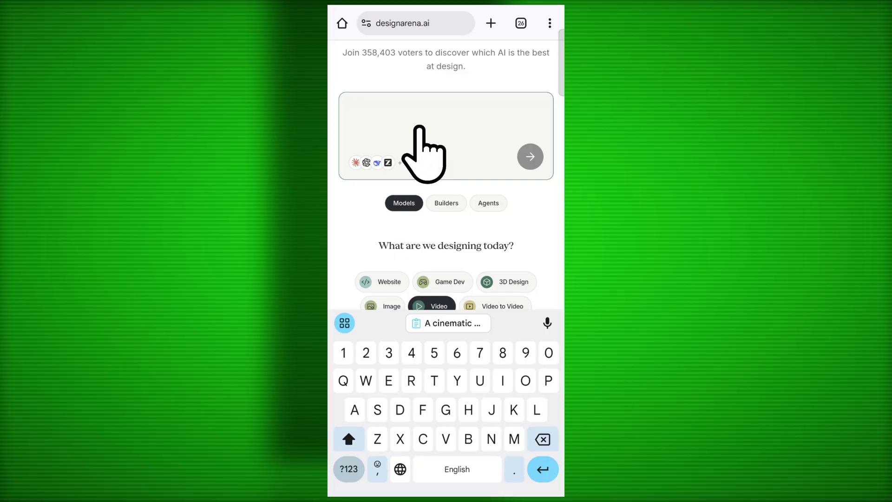
{"action": "key", "text": "ctrl+v"}
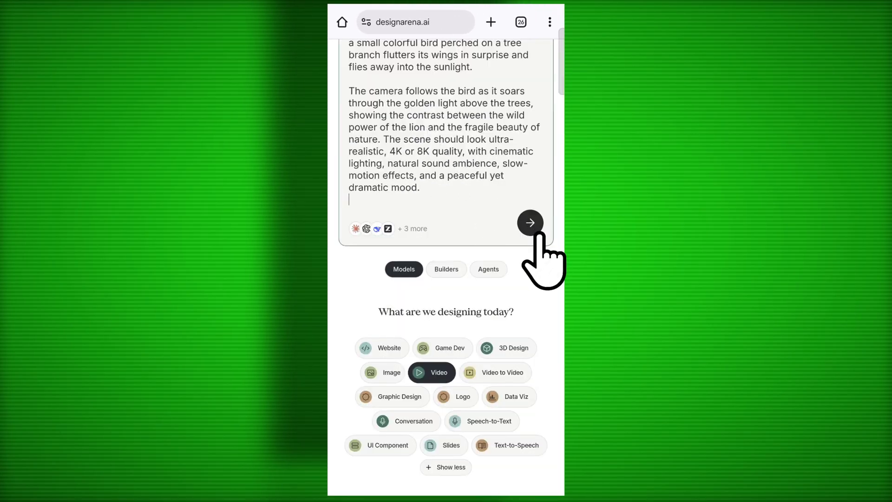
Generate the forest videos and download the second one from its enlarged player.
{"action": "left_click", "coordinate": [533, 227]}
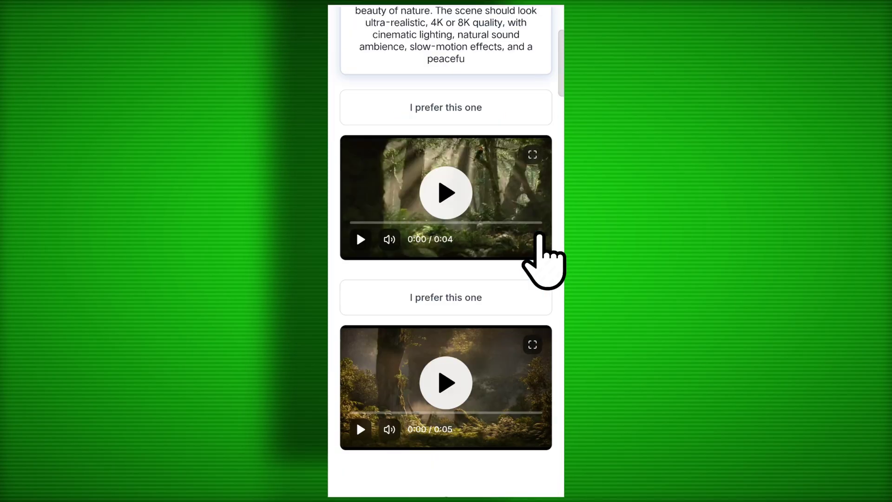
{"action": "left_click", "coordinate": [532, 344]}
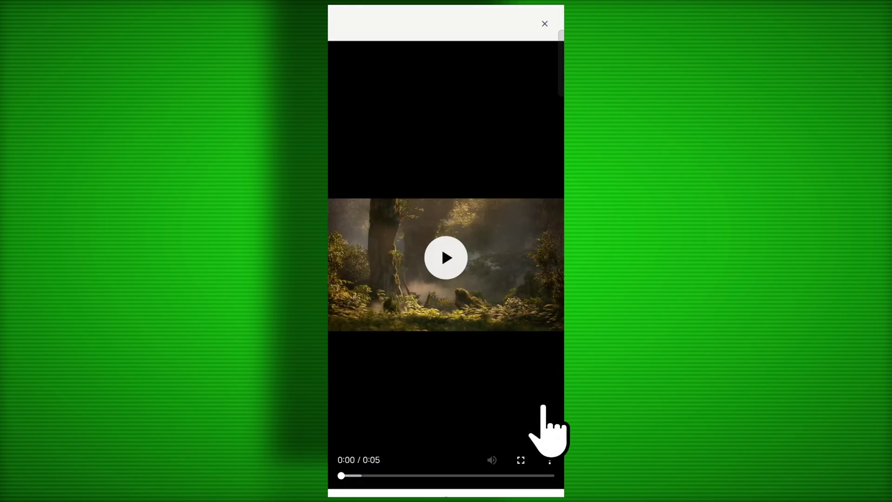
{"action": "left_click", "coordinate": [553, 457]}
{"action": "left_click", "coordinate": [518, 401]}
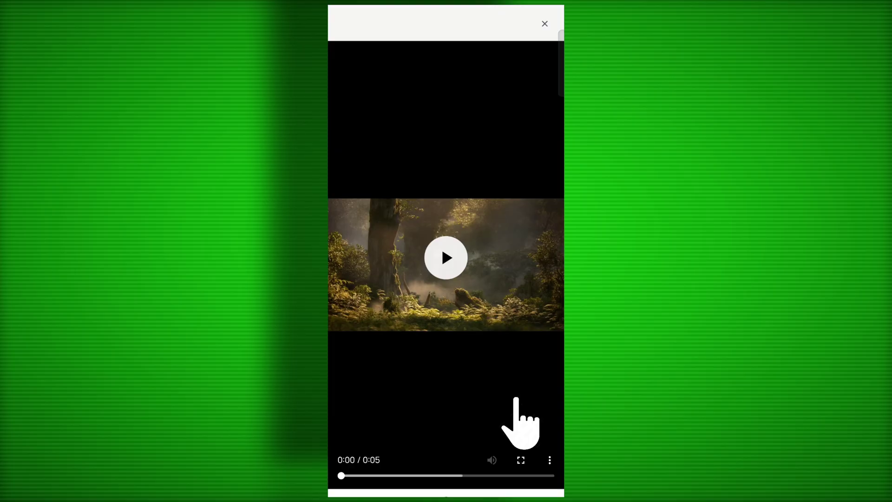